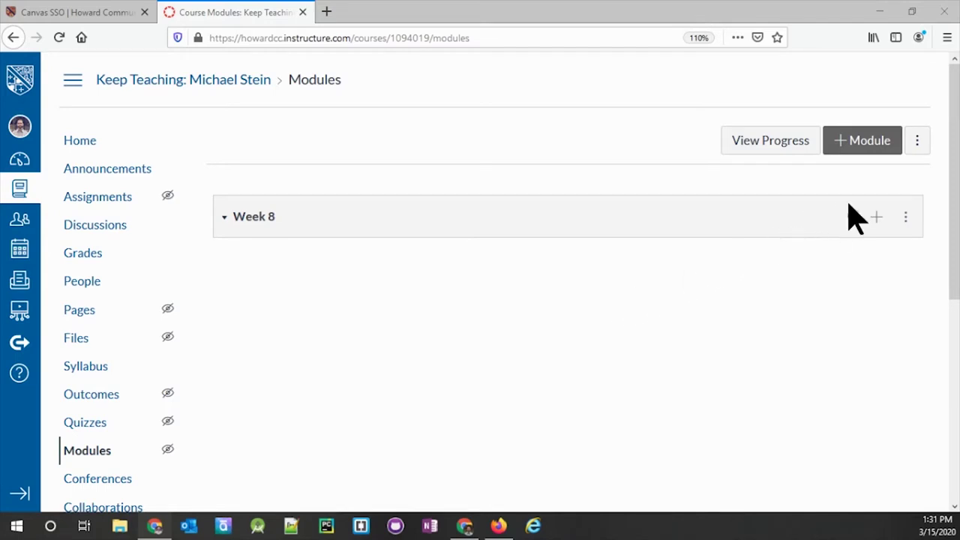
Create a new page item named 'READ: Week 8 Materials' in the Week 8 module
{"action": "left_click", "coordinate": [878, 218]}
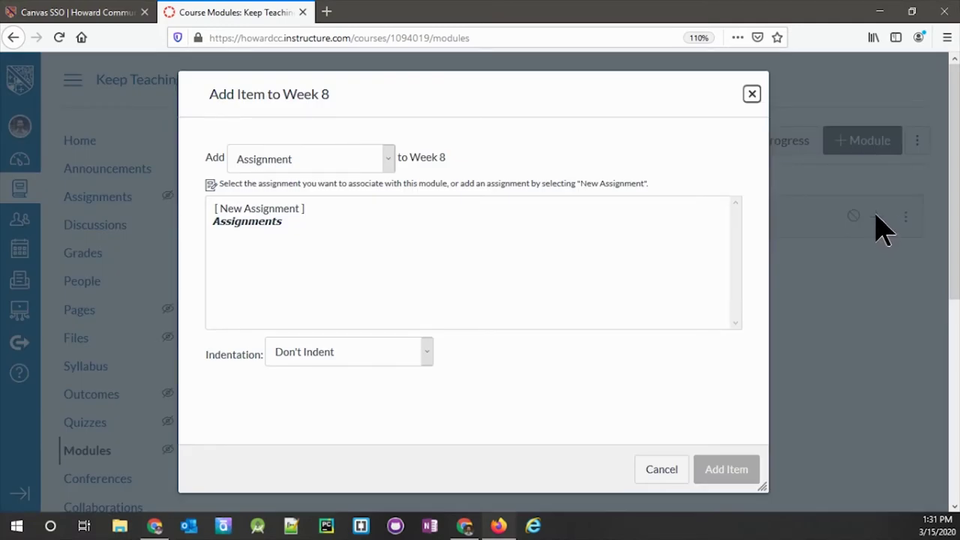
{"action": "left_click", "coordinate": [388, 159]}
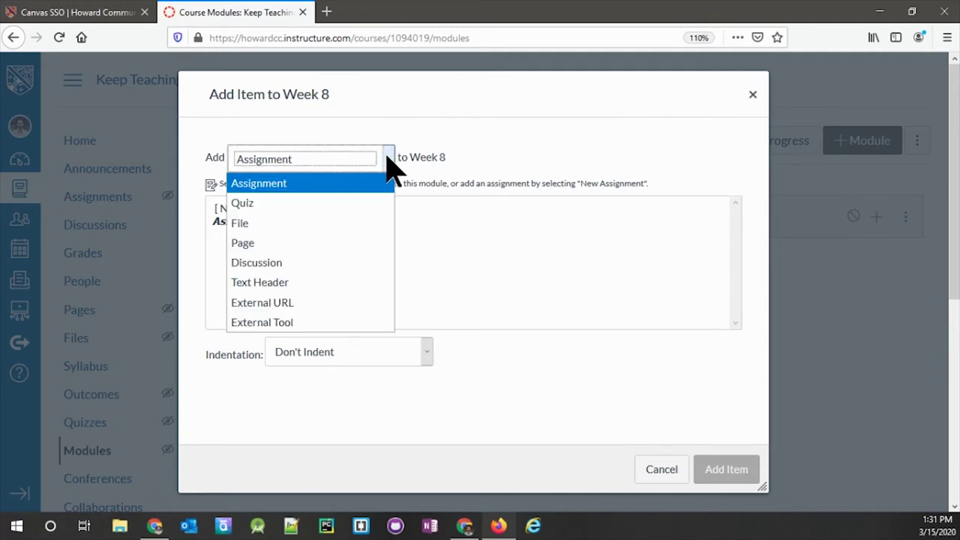
{"action": "left_click", "coordinate": [346, 248]}
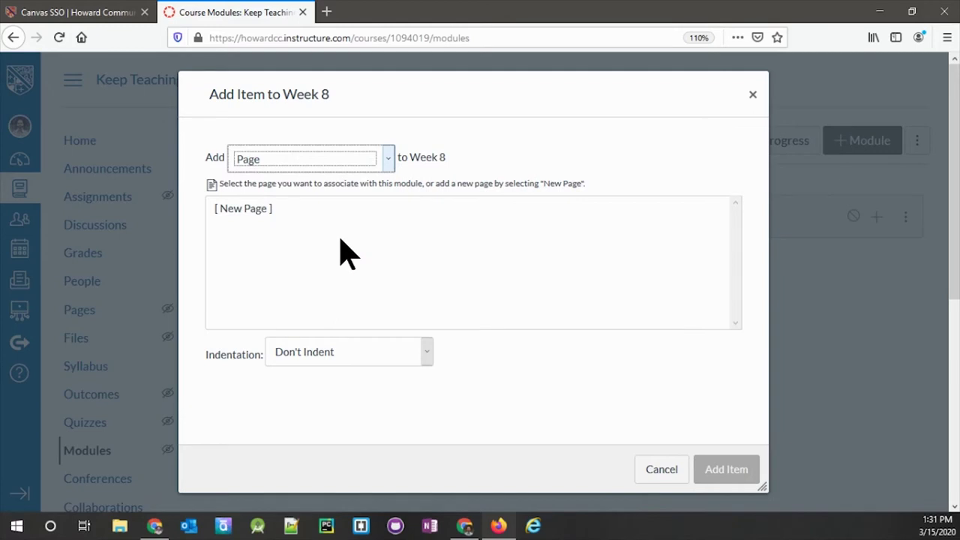
{"action": "left_click", "coordinate": [252, 210]}
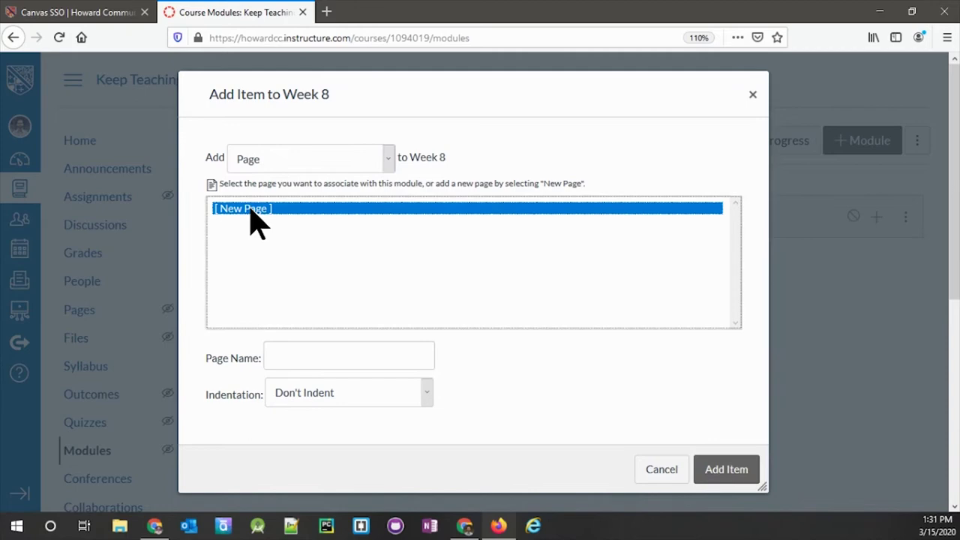
{"action": "left_click", "coordinate": [338, 358]}
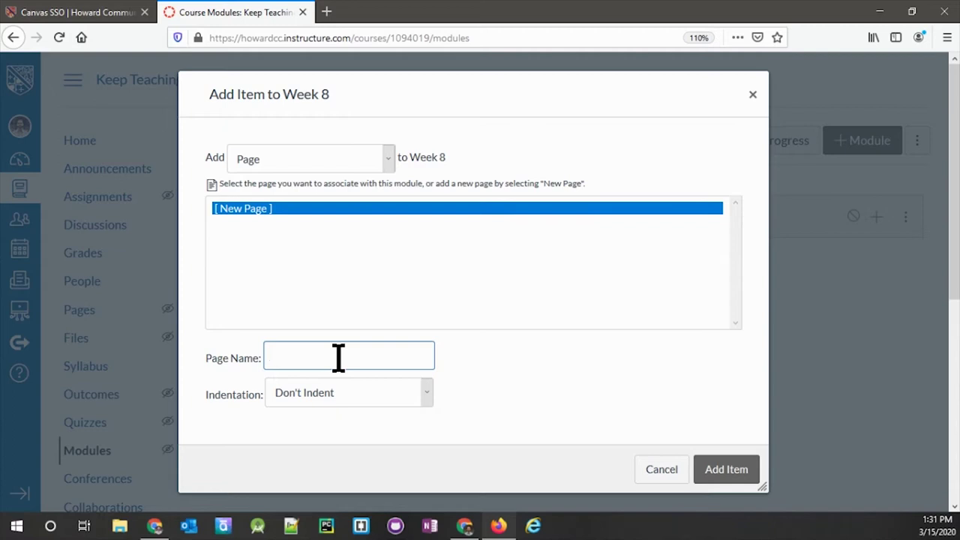
{"action": "type", "text": "READ"}
{"action": "type", "text": ": Week "}
{"action": "type", "text": "8 Materials"}
Add the READ: Week 8 Materials page to Week 8, open it, and enter edit mode
{"action": "left_click", "coordinate": [743, 472]}
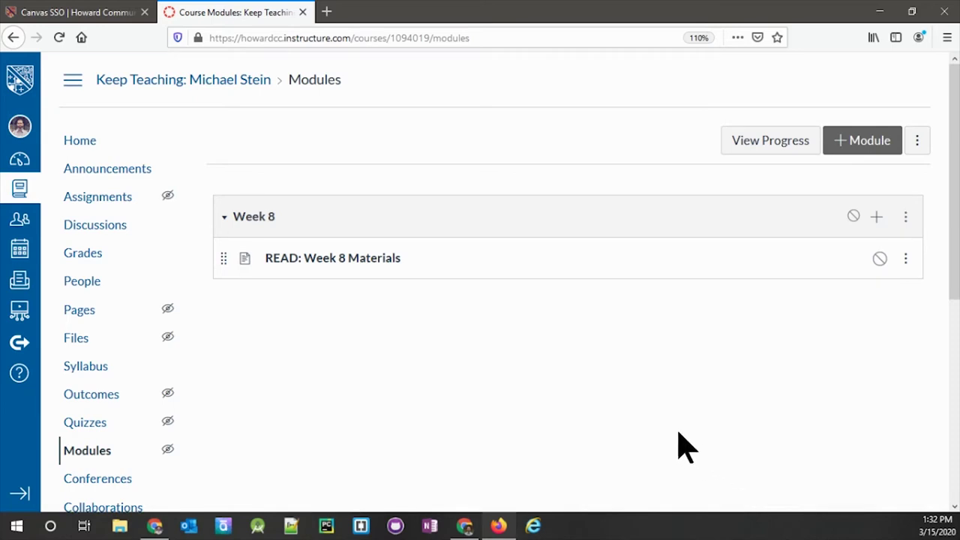
{"action": "left_click", "coordinate": [367, 262]}
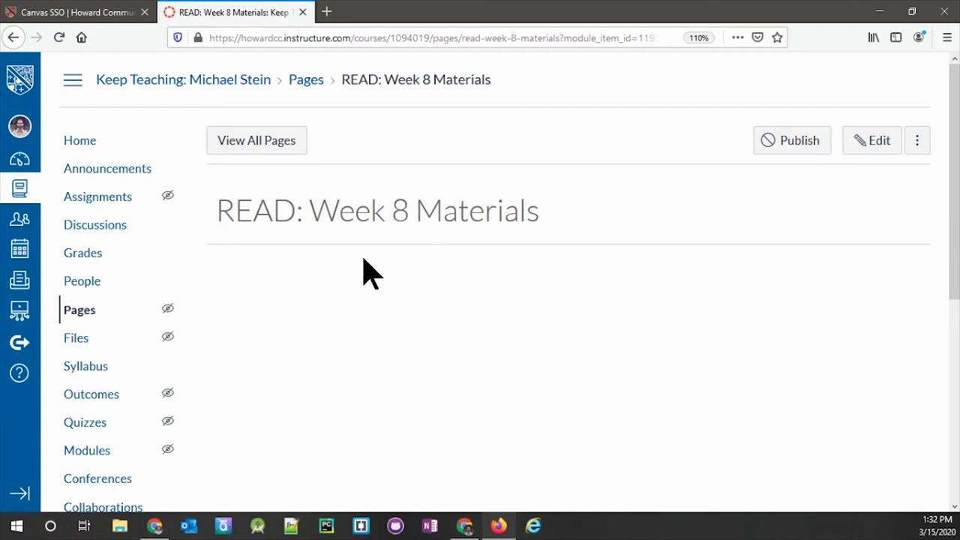
{"action": "left_click", "coordinate": [895, 161]}
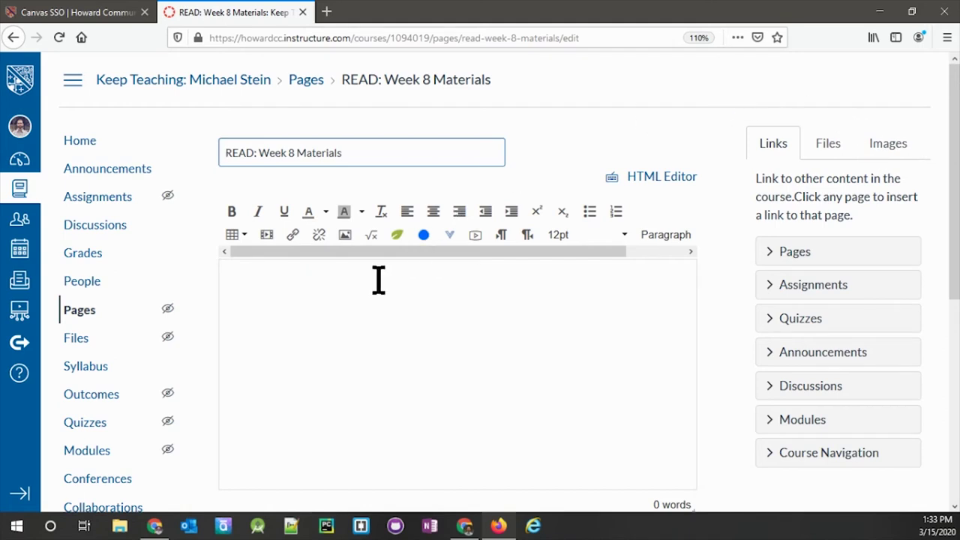
Write 'Please read the articles and watch the video' in the page body
{"action": "left_click", "coordinate": [344, 303]}
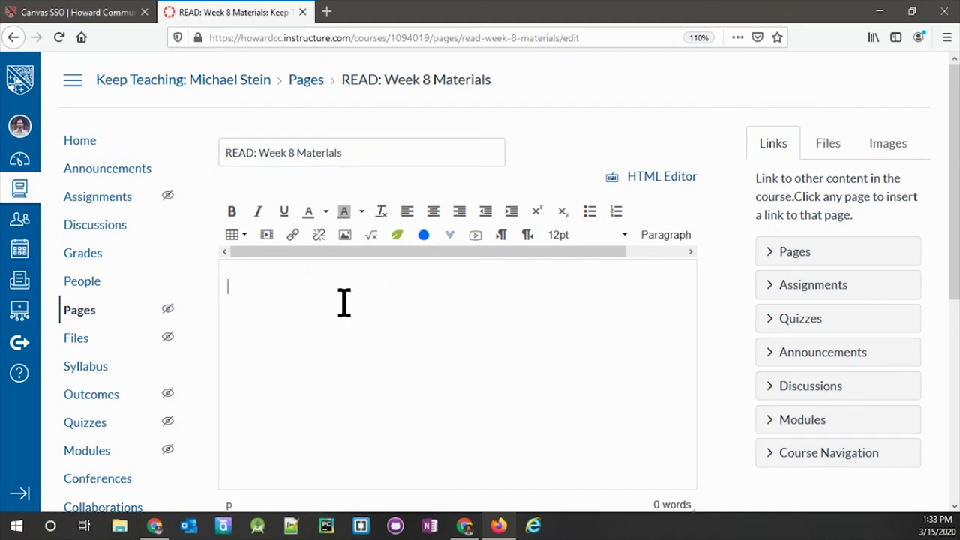
{"action": "type", "text": "Please read "}
{"action": "type", "text": "the article"}
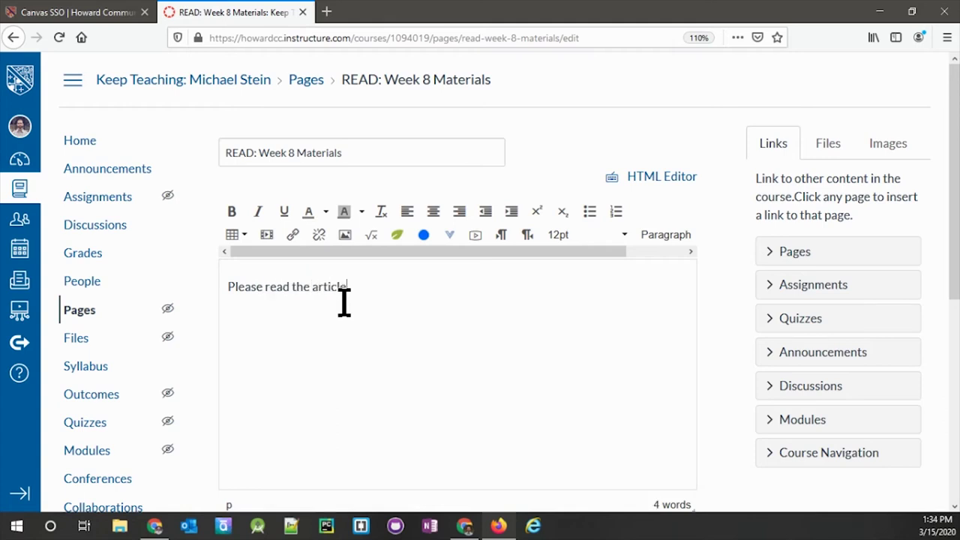
{"action": "type", "text": "s and watch t"}
{"action": "type", "text": "he videos below to help you with the assignments for this week."}
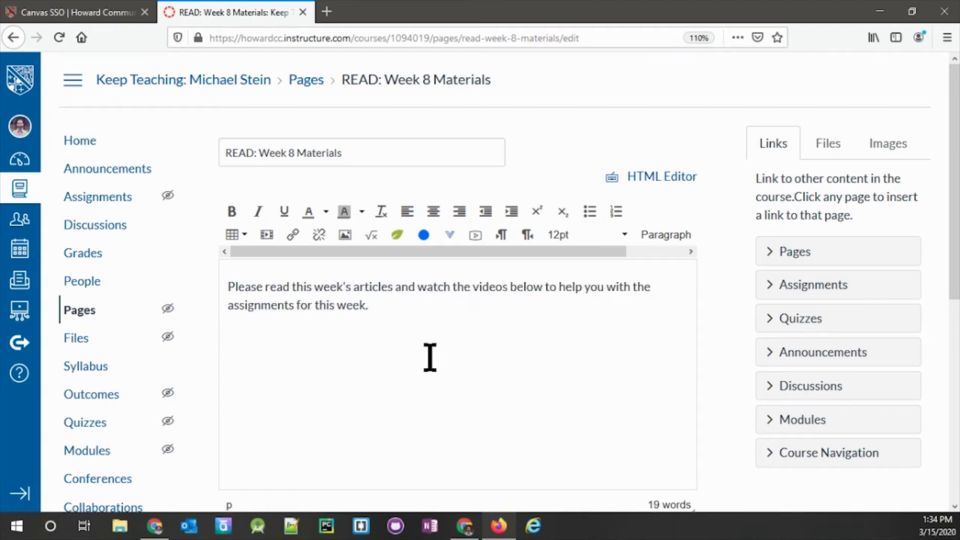
Search Flickr images for 'dog' in the page's image embed dialog
{"action": "left_click", "coordinate": [345, 235]}
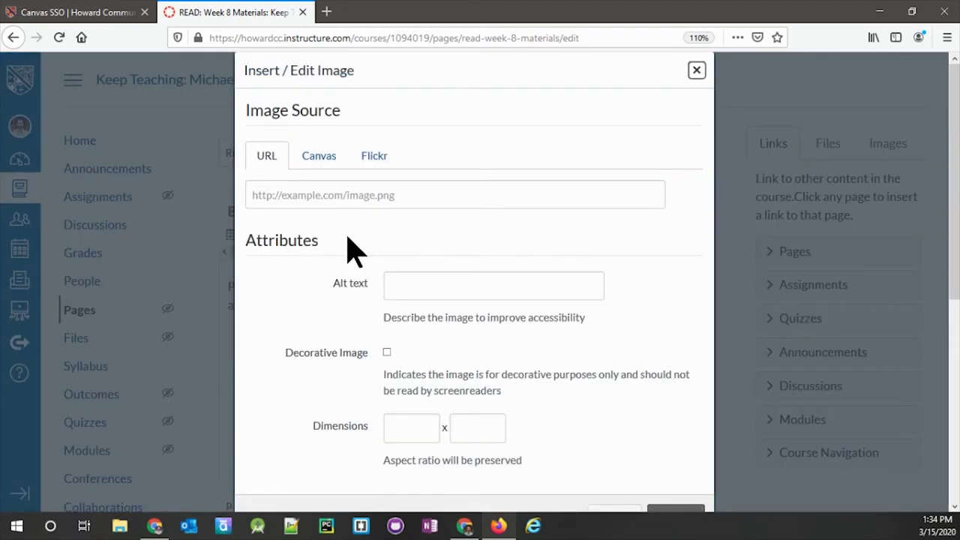
{"action": "left_click", "coordinate": [400, 199]}
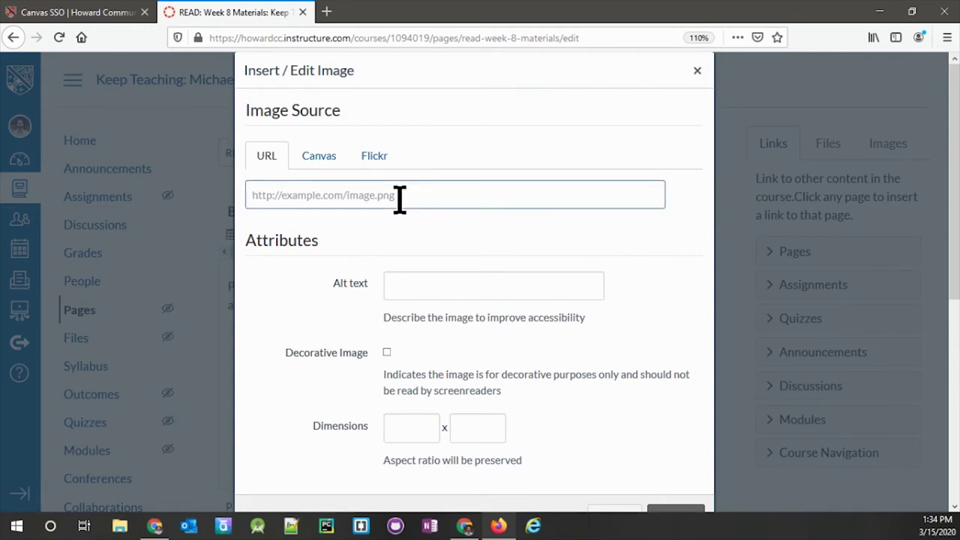
{"action": "left_click", "coordinate": [387, 158]}
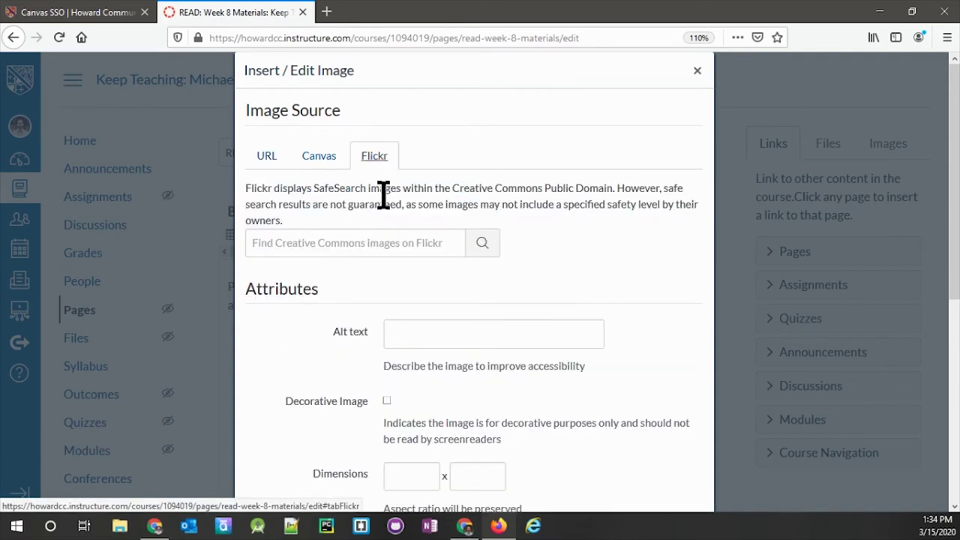
{"action": "left_click", "coordinate": [380, 244]}
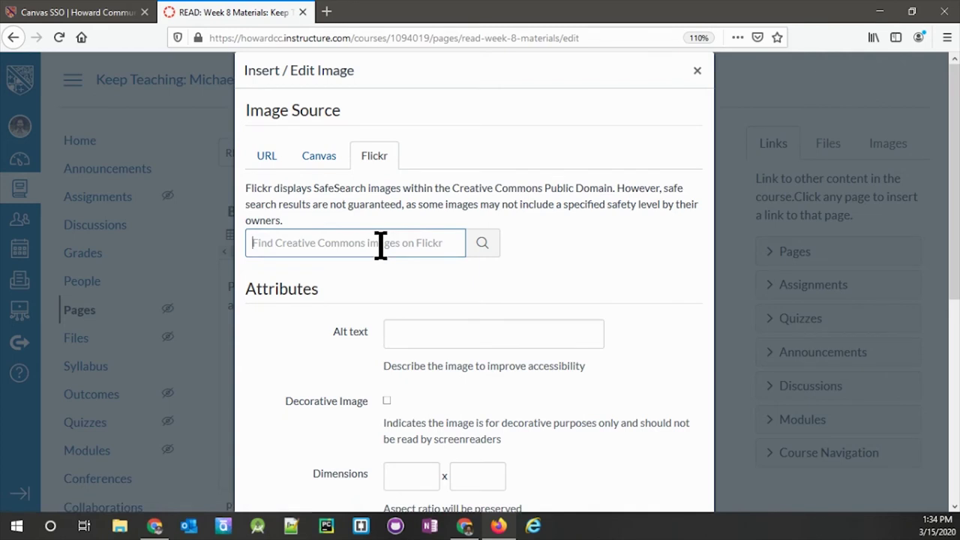
{"action": "type", "text": "do"}
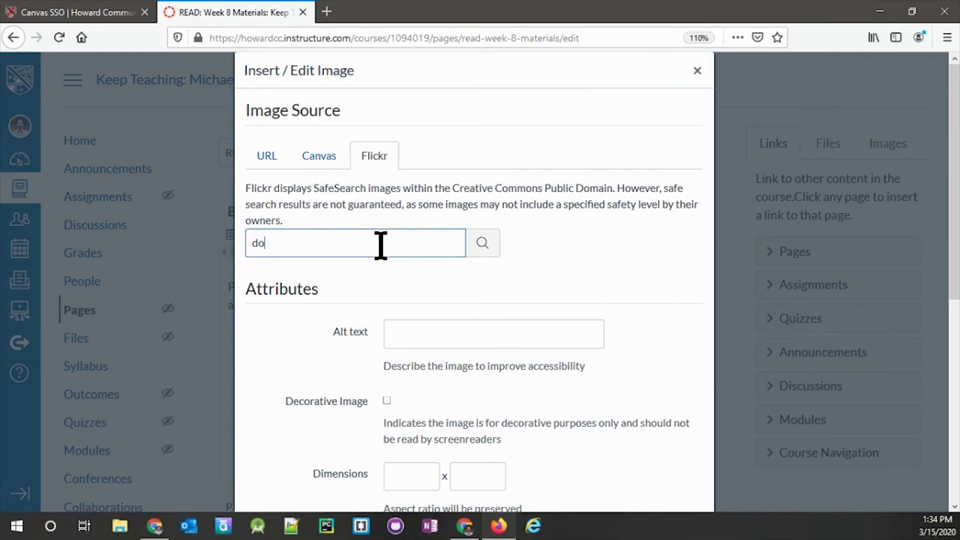
{"action": "type", "text": "g"}
{"action": "left_click", "coordinate": [488, 244]}
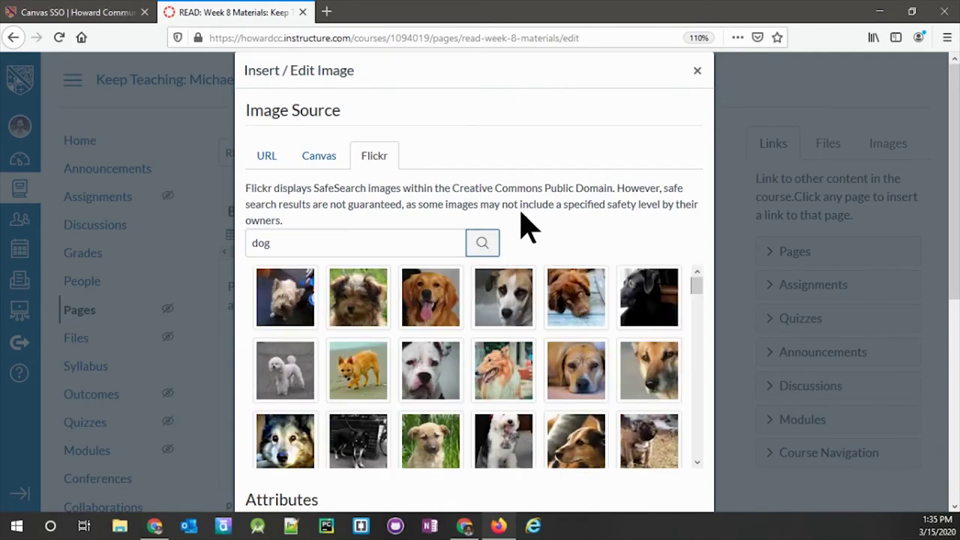
Select the golden retriever photo and give it the alt text 'happy dog'
{"action": "left_click", "coordinate": [424, 309]}
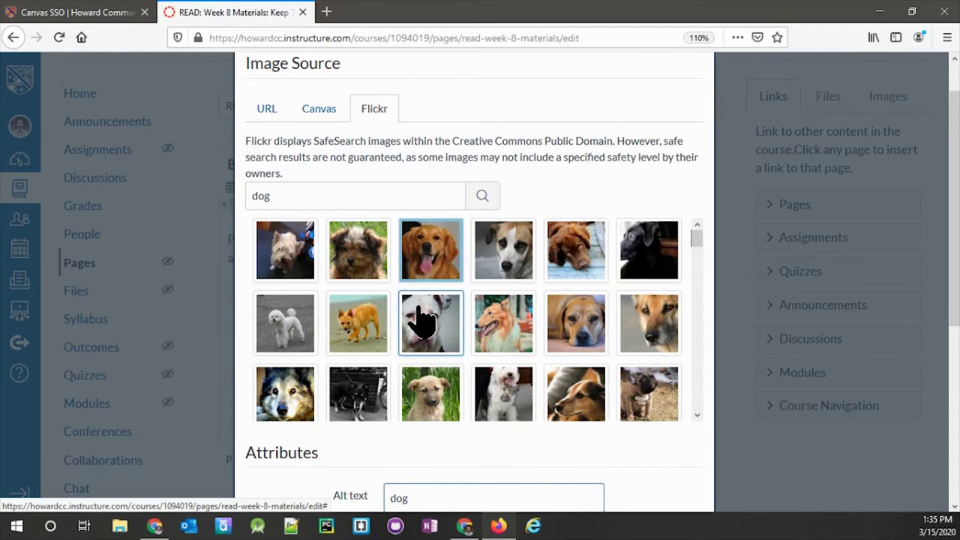
{"action": "scroll", "coordinate": [425, 323], "scroll_direction": "down", "scroll_amount": 3}
{"action": "scroll", "coordinate": [420, 330], "scroll_direction": "down", "scroll_amount": 2}
{"action": "scroll", "coordinate": [316, 453], "scroll_direction": "down", "scroll_amount": 1}
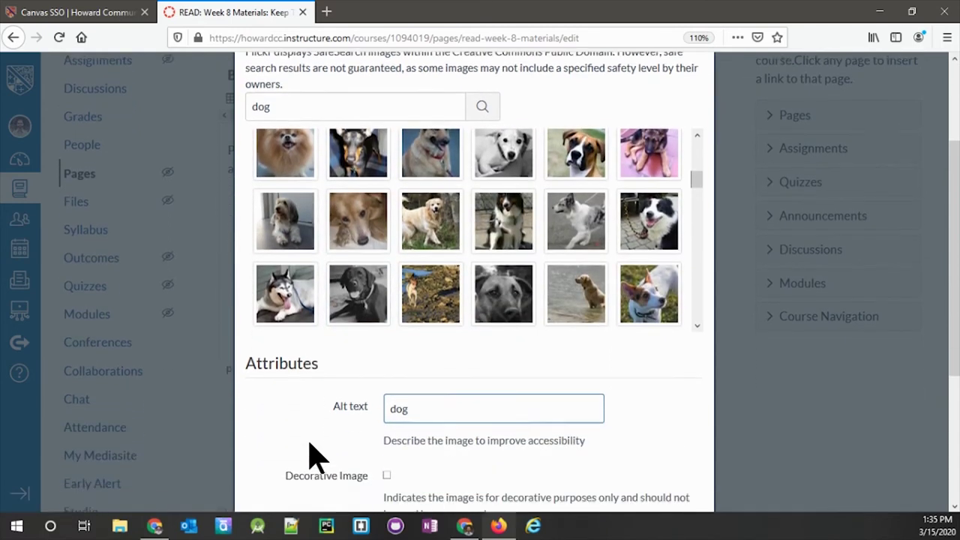
{"action": "scroll", "coordinate": [311, 457], "scroll_direction": "down", "scroll_amount": 2}
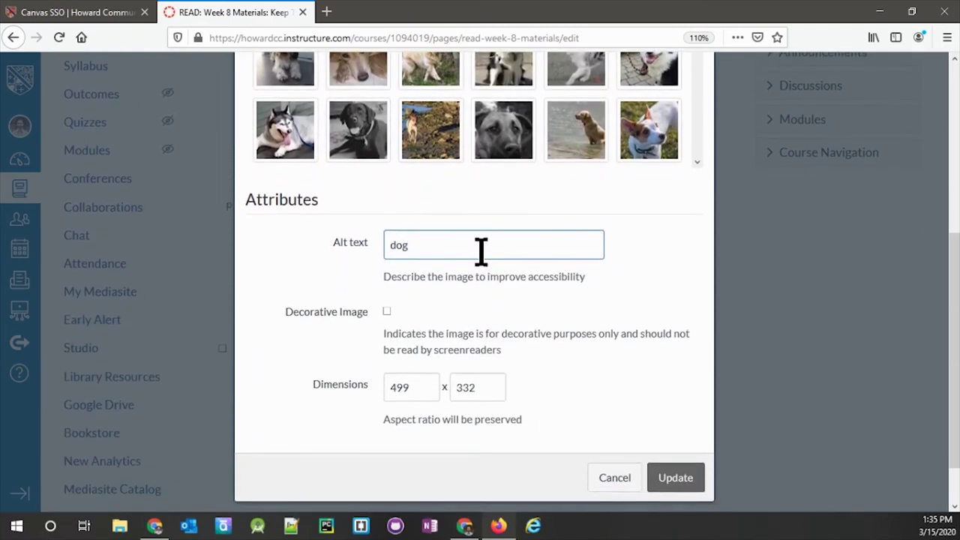
{"action": "type", "text": "happy dog"}
Insert the dog photo into the page and show the list of external content tools
{"action": "left_click", "coordinate": [675, 478]}
{"action": "scroll", "coordinate": [678, 491], "scroll_direction": "up", "scroll_amount": 3}
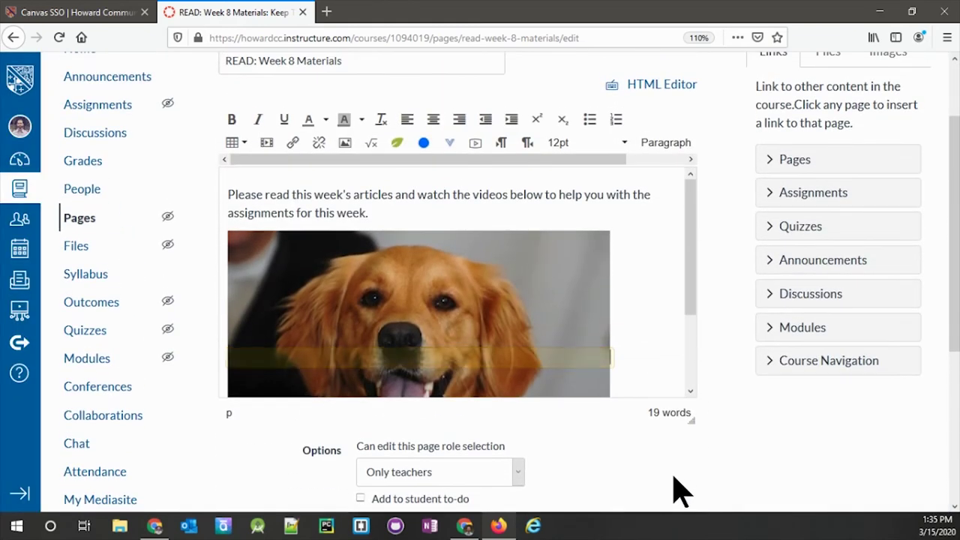
{"action": "scroll", "coordinate": [679, 324], "scroll_direction": "down", "scroll_amount": 2}
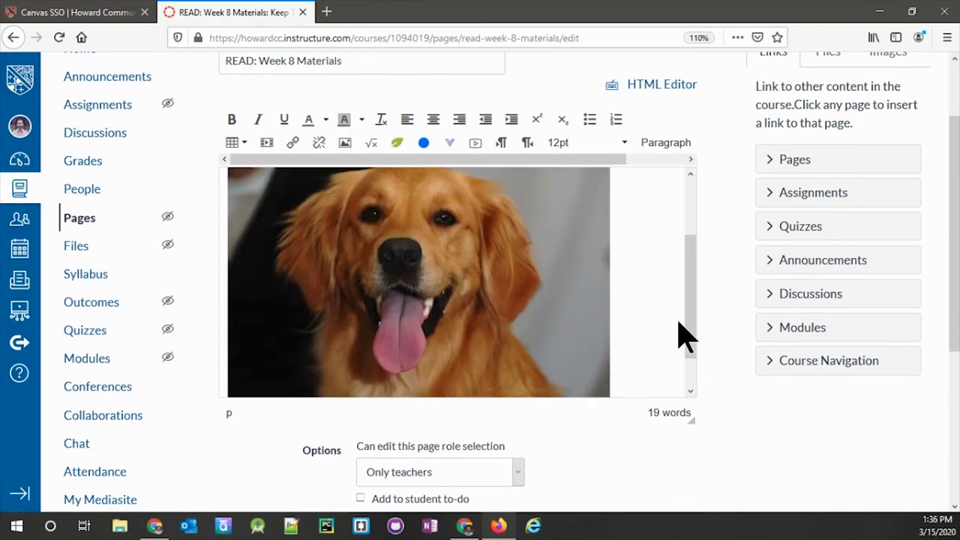
{"action": "scroll", "coordinate": [679, 338], "scroll_direction": "down", "scroll_amount": 1}
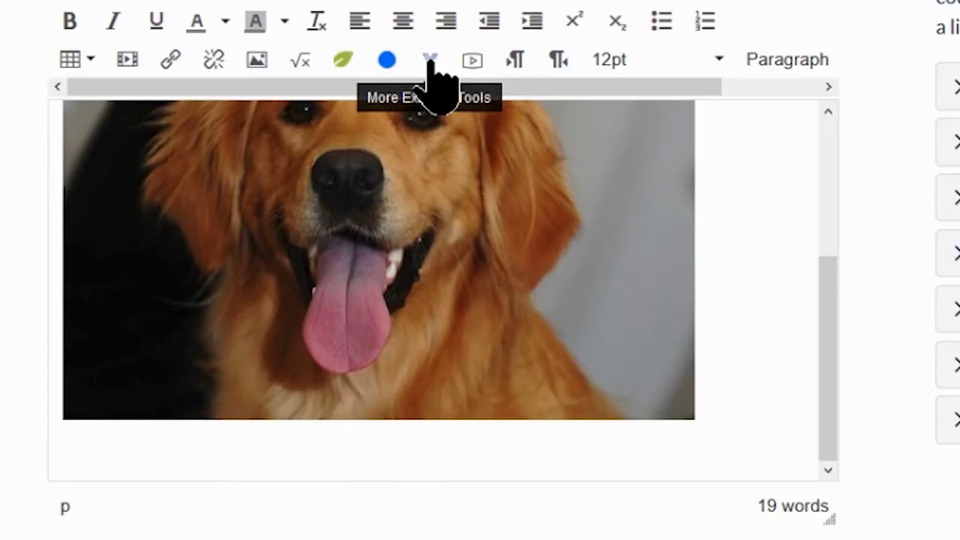
{"action": "left_click", "coordinate": [431, 61]}
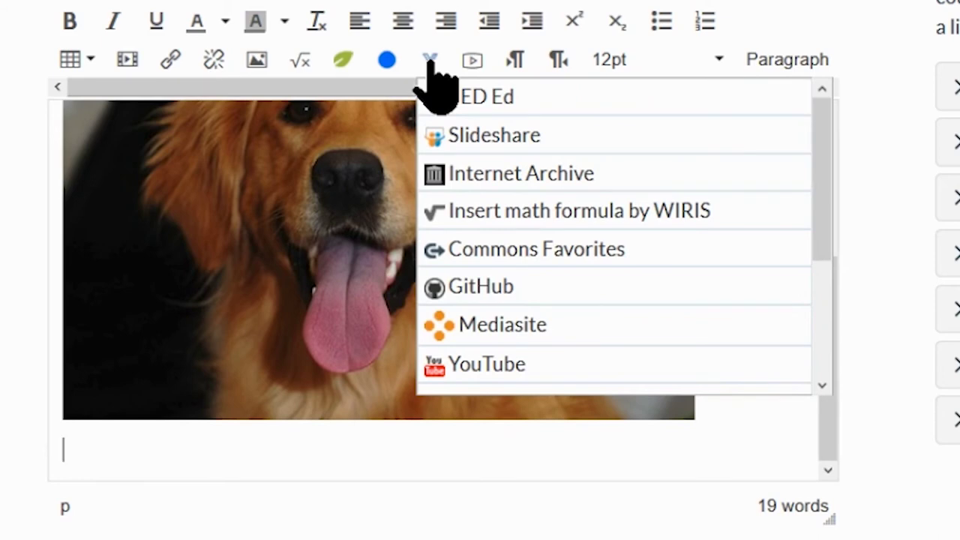
Search YouTube for 'happy dog' and preview the dogs singing Happy Birthday video
{"action": "left_click", "coordinate": [562, 365]}
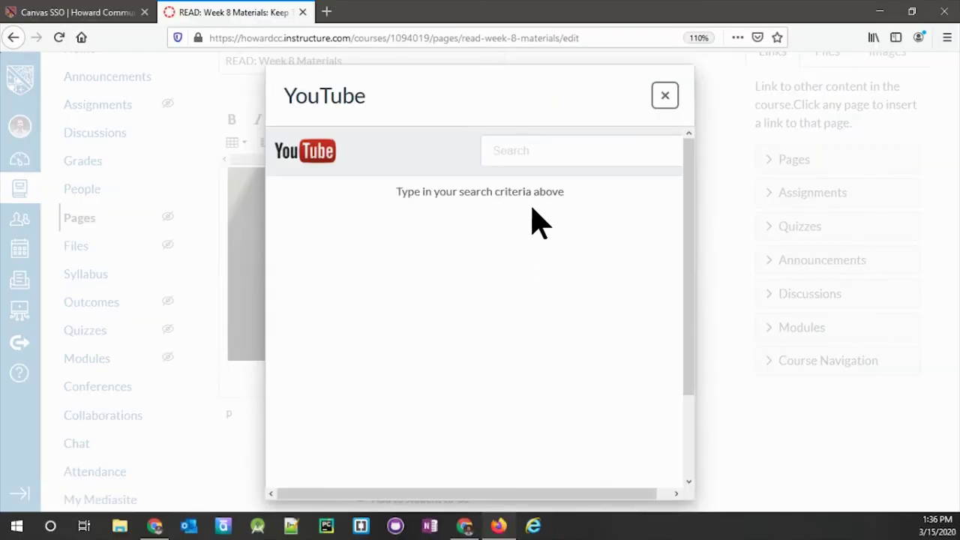
{"action": "left_click", "coordinate": [547, 152]}
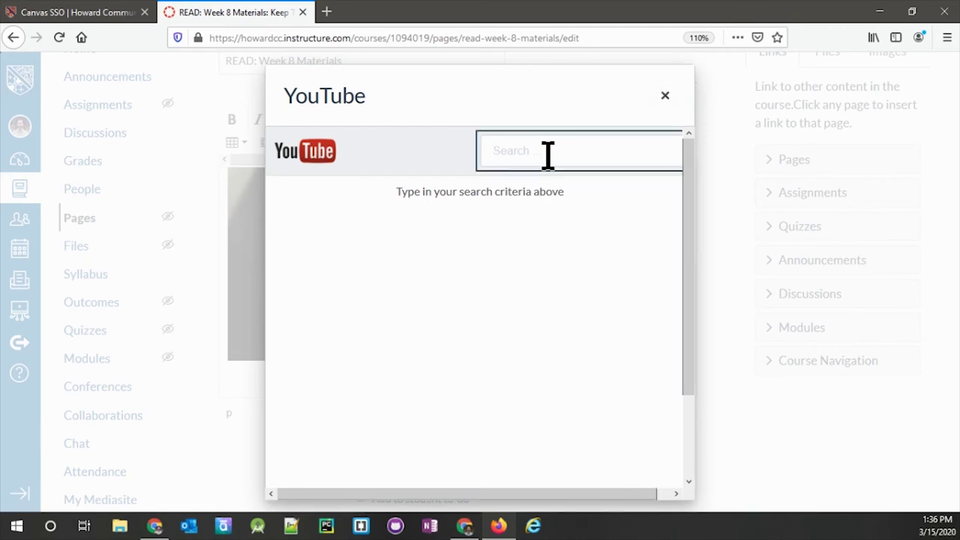
{"action": "type", "text": "happy dog"}
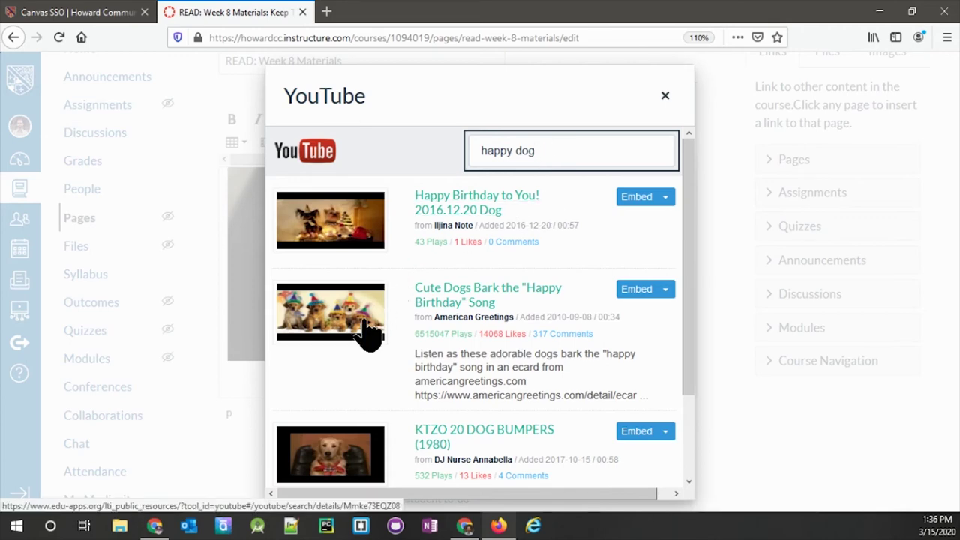
{"action": "left_click", "coordinate": [342, 323]}
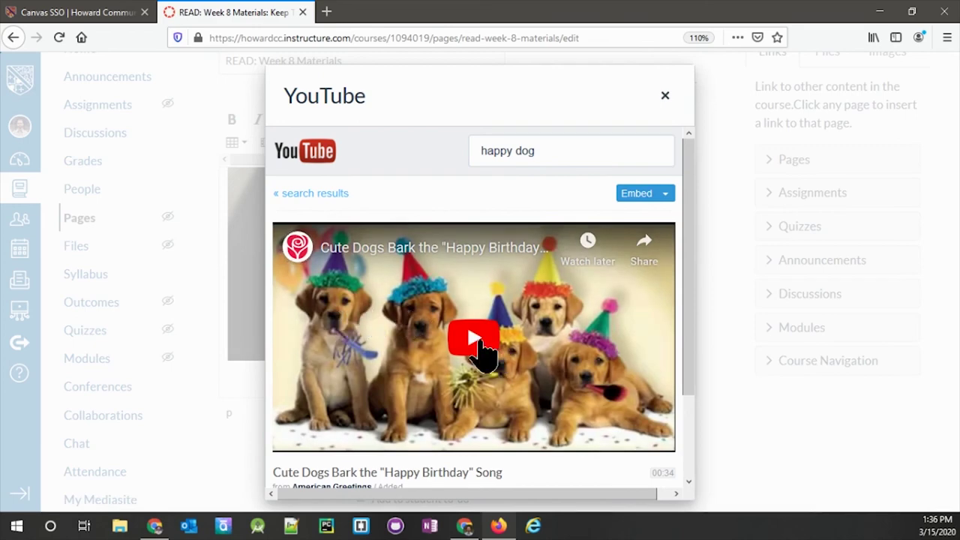
{"action": "left_click", "coordinate": [486, 357]}
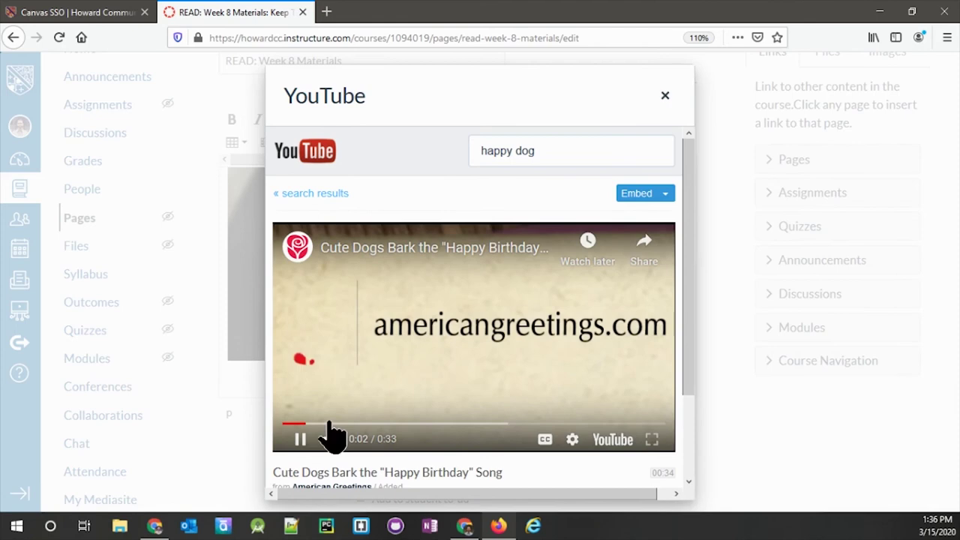
{"action": "left_click", "coordinate": [301, 440]}
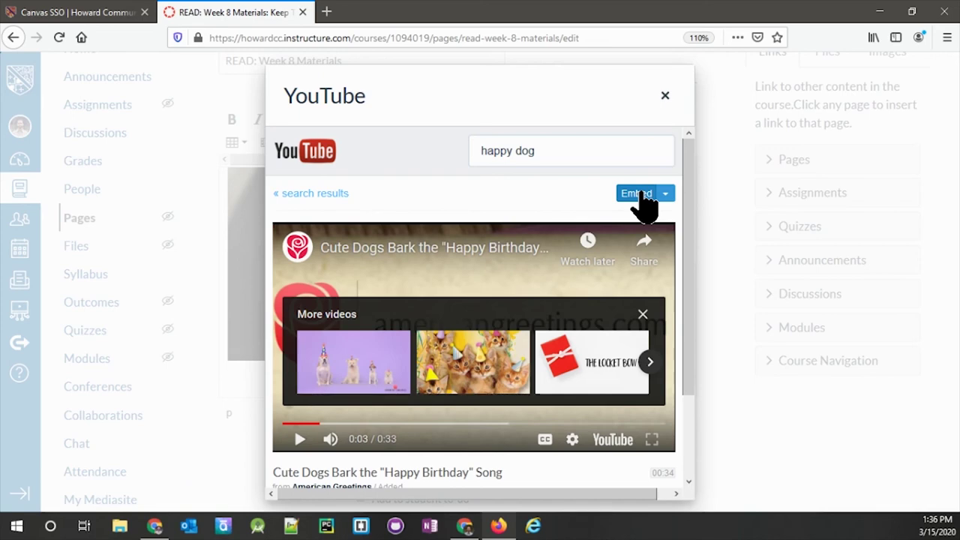
Embed the '18 Pet Hacks' video from the search results into the page
{"action": "left_click", "coordinate": [323, 193]}
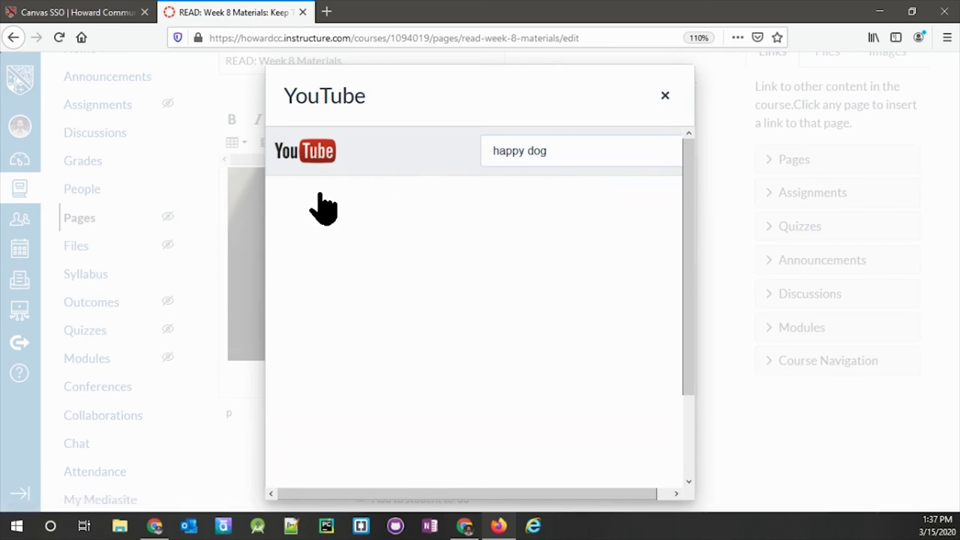
{"action": "scroll", "coordinate": [446, 236], "scroll_direction": "down", "scroll_amount": 2}
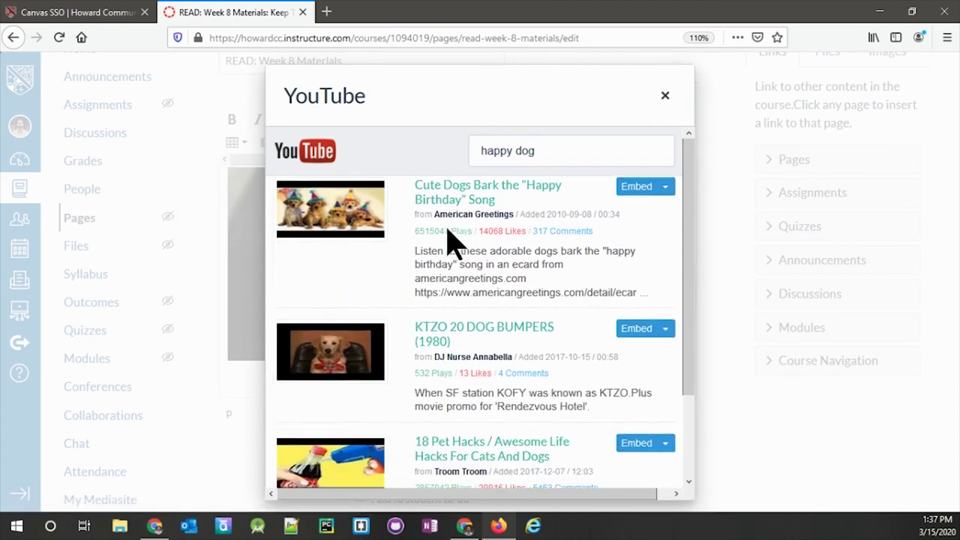
{"action": "scroll", "coordinate": [451, 243], "scroll_direction": "down", "scroll_amount": 2}
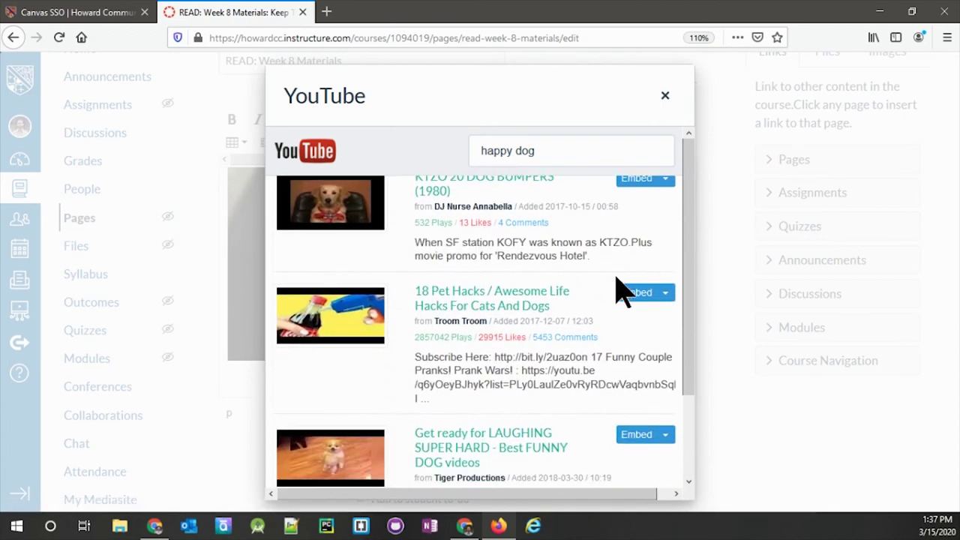
{"action": "left_click", "coordinate": [639, 294]}
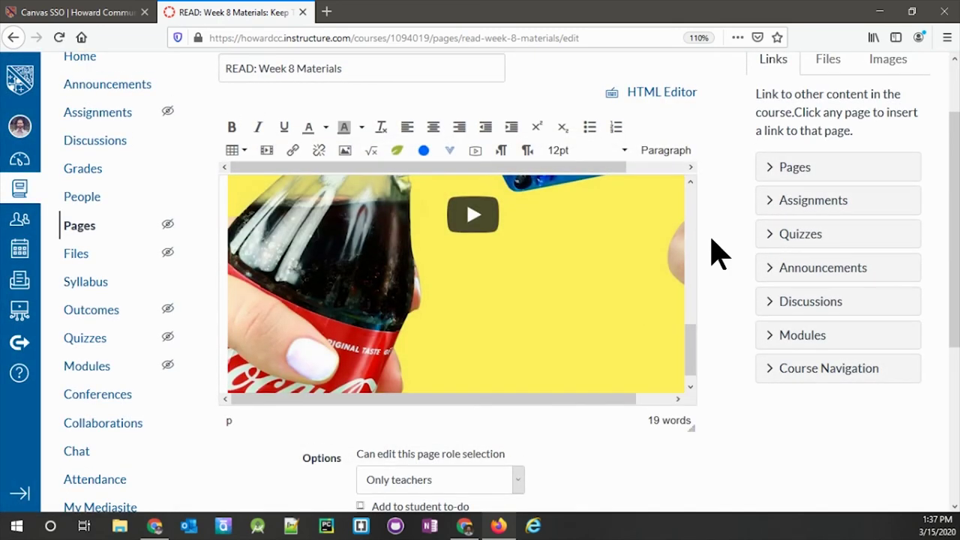
Add the page to the student to-do list with a March 30, 11:59pm date
{"action": "scroll", "coordinate": [719, 255], "scroll_direction": "down", "scroll_amount": 2}
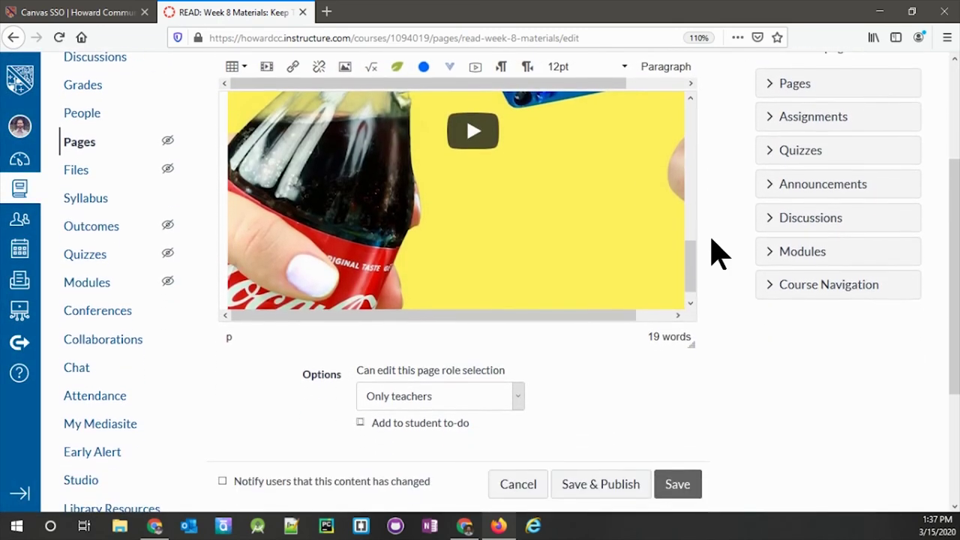
{"action": "left_click", "coordinate": [361, 422]}
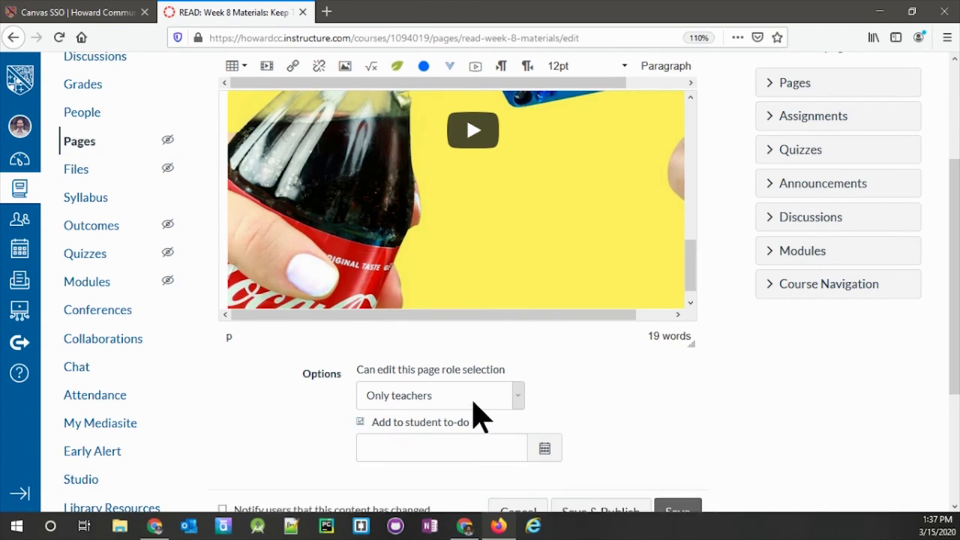
{"action": "left_click", "coordinate": [545, 448]}
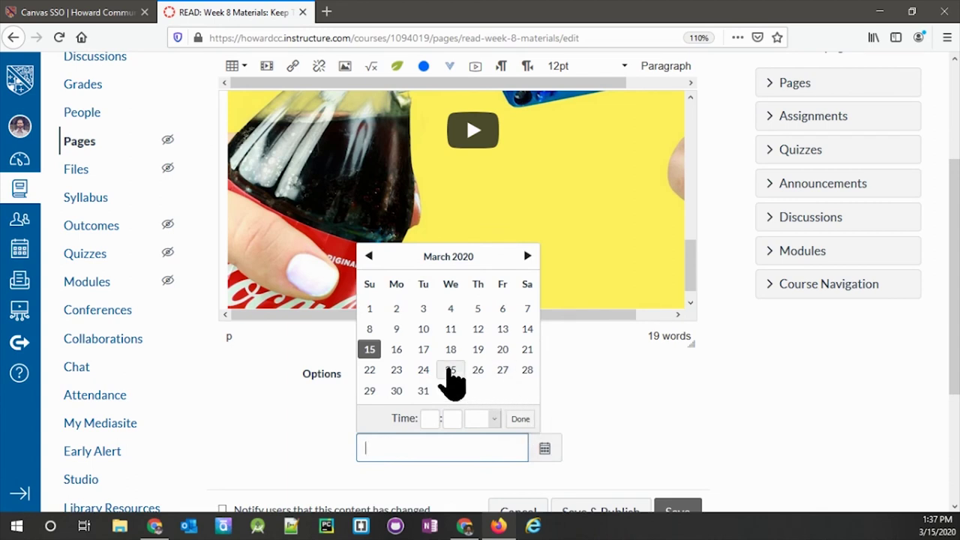
{"action": "left_click", "coordinate": [398, 393]}
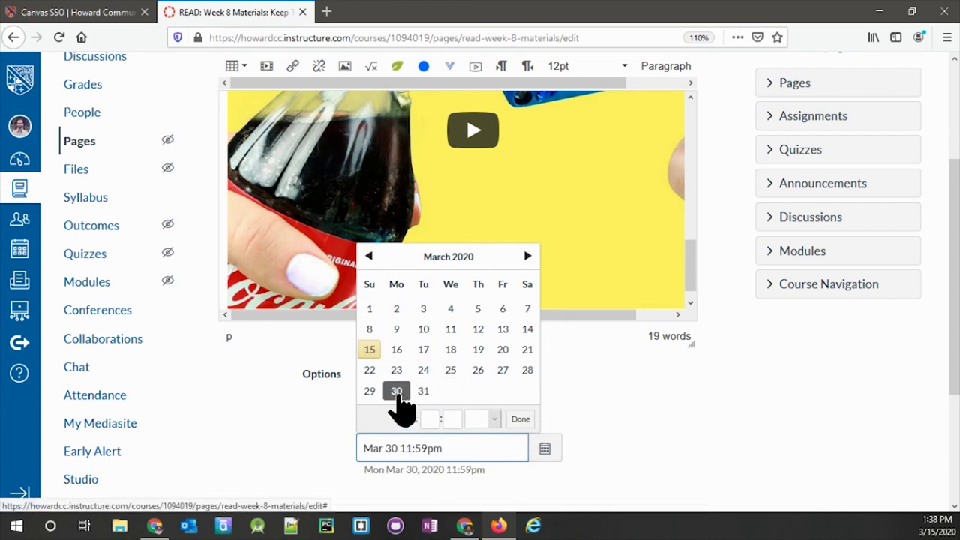
{"action": "left_click", "coordinate": [522, 419]}
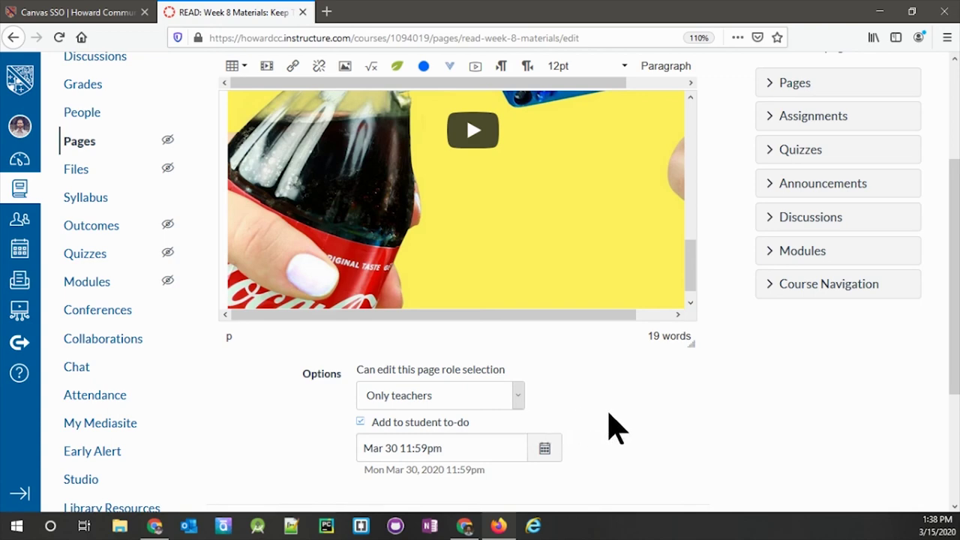
Save and publish the page, then go to the course Modules list
{"action": "scroll", "coordinate": [609, 428], "scroll_direction": "down", "scroll_amount": 5}
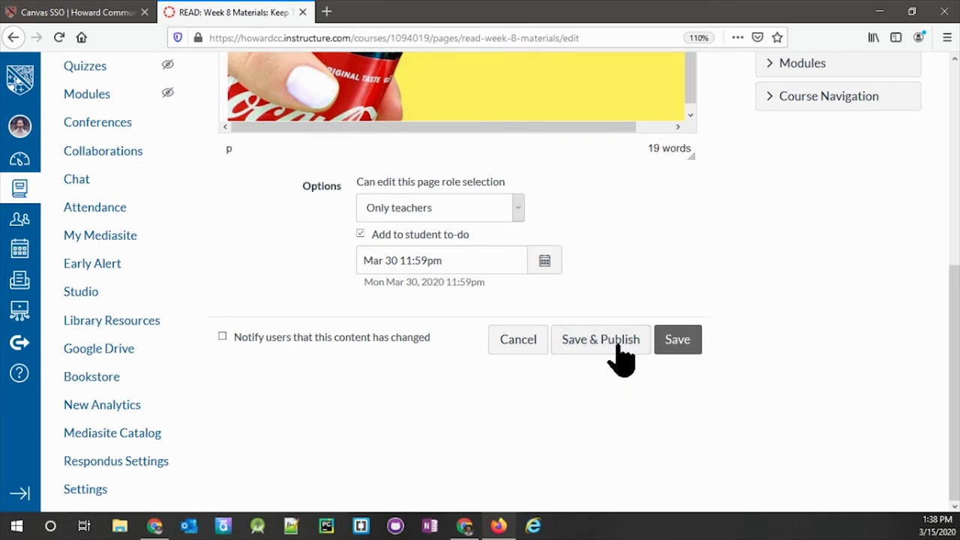
{"action": "left_click", "coordinate": [617, 346]}
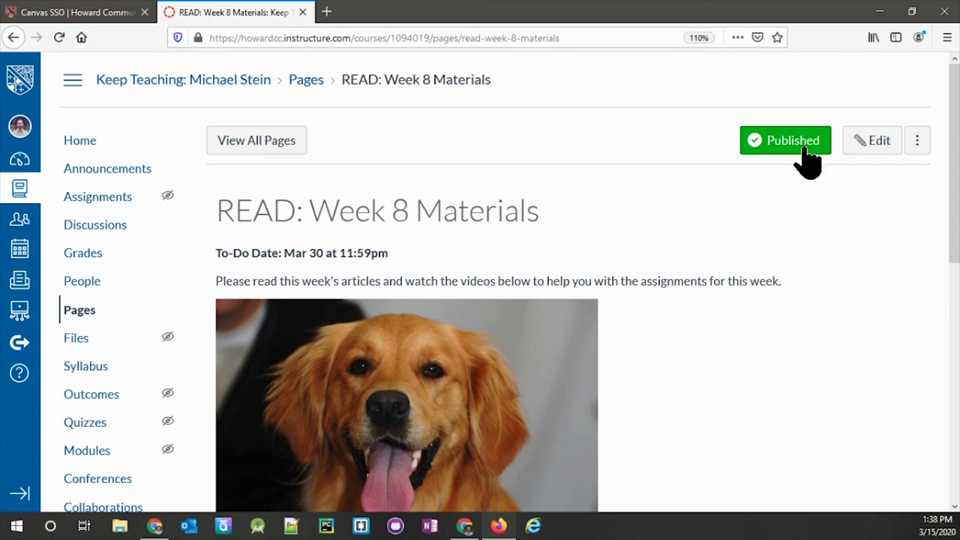
{"action": "left_click", "coordinate": [111, 450]}
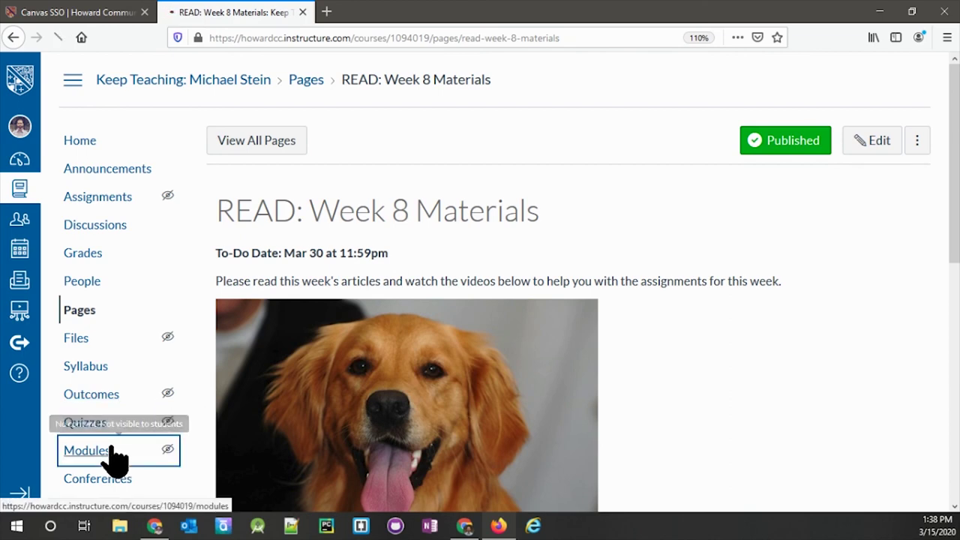